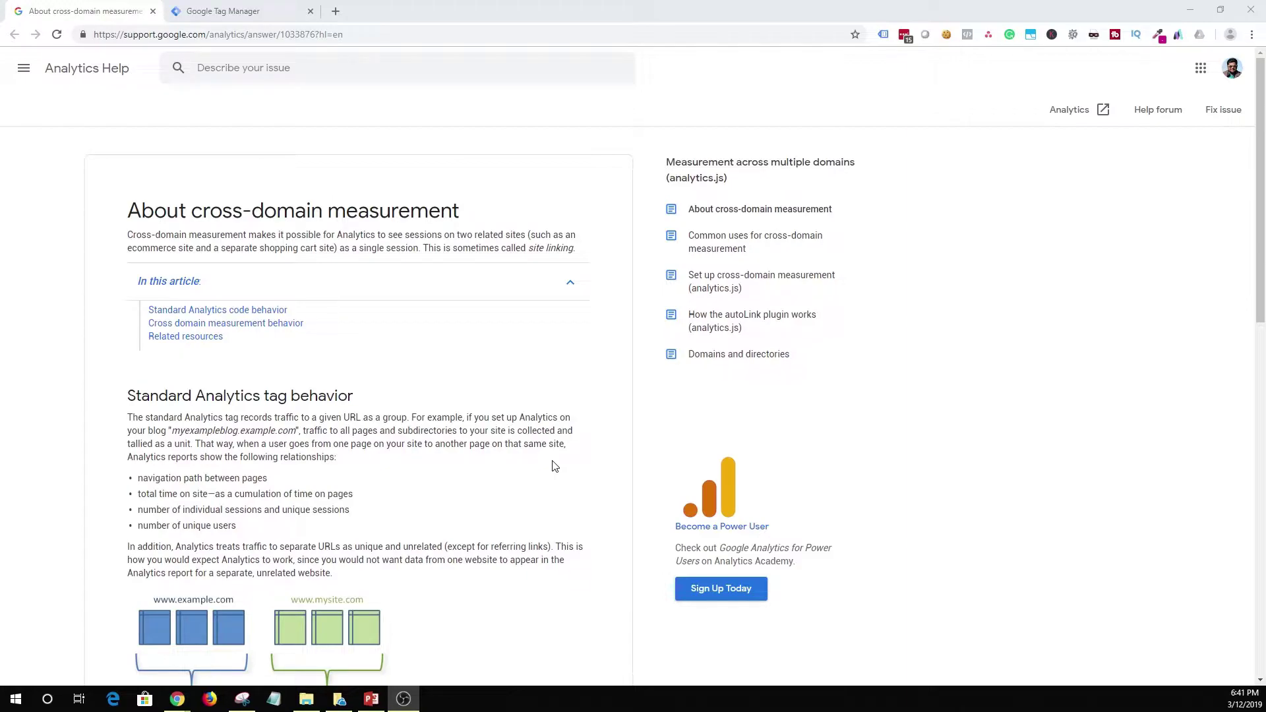
Read the help article's explanation of cross-domain measurement and its diagram of two sites sharing one report.
scroll(553, 467, down, 13)
scroll(553, 464, up, 5)
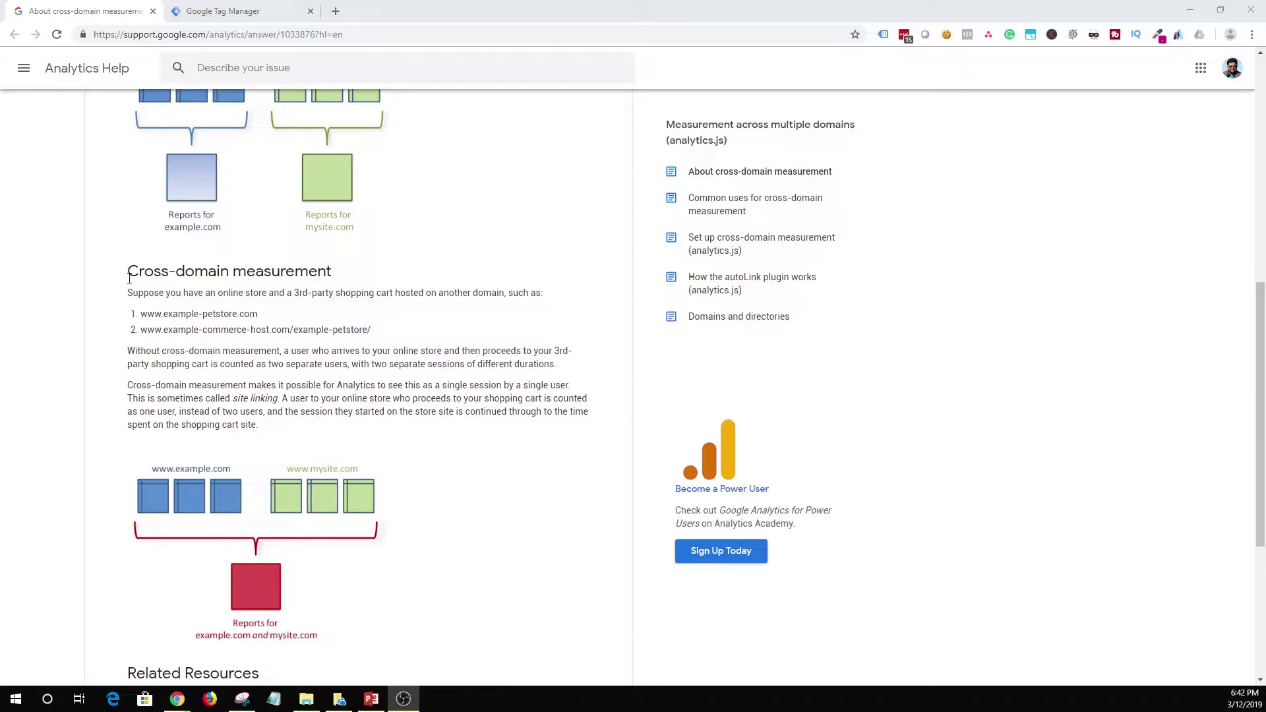
drag(127, 271, 264, 280)
click(371, 457)
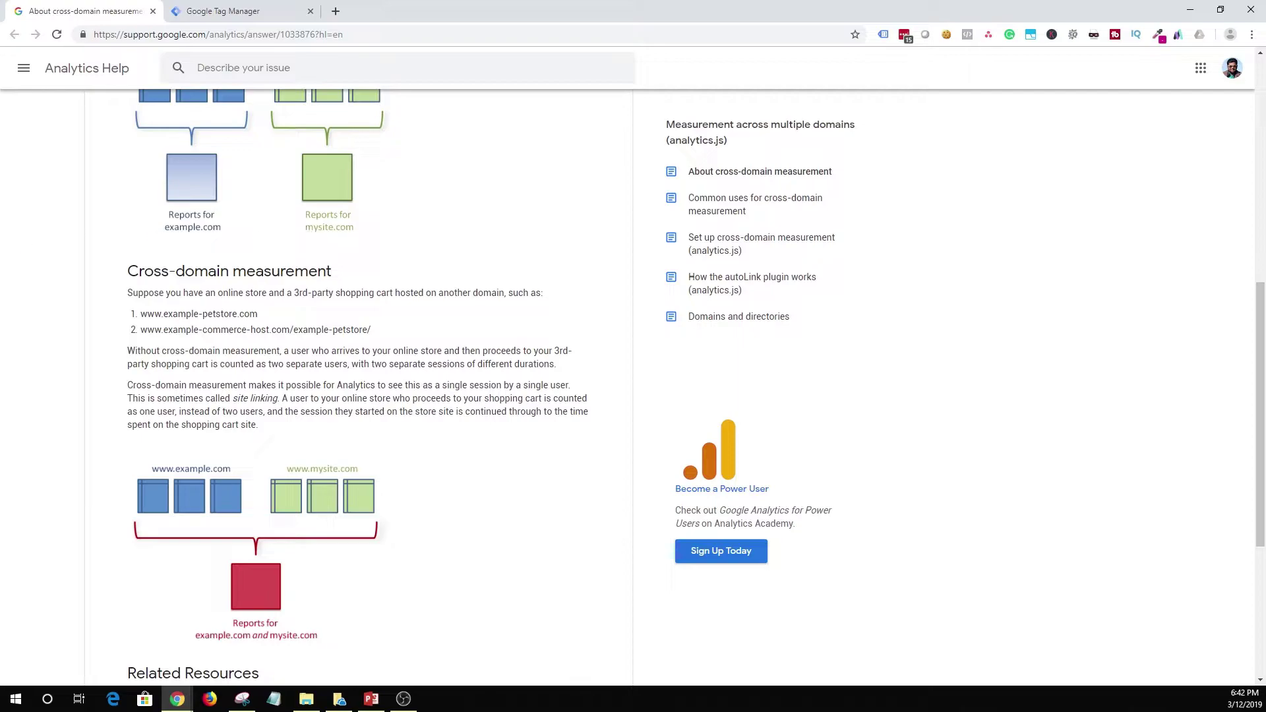
Switch to Google Tag Manager and open the Google Analytics tag's configuration for editing.
click(225, 3)
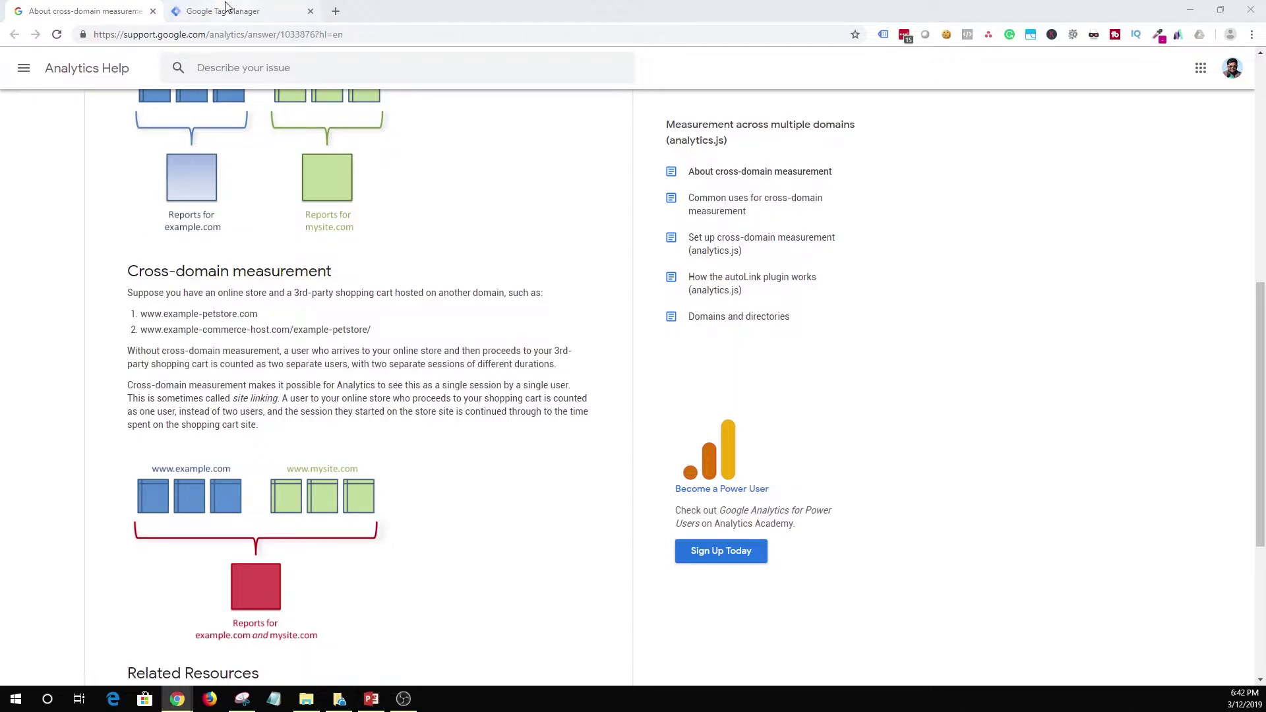
click(225, 9)
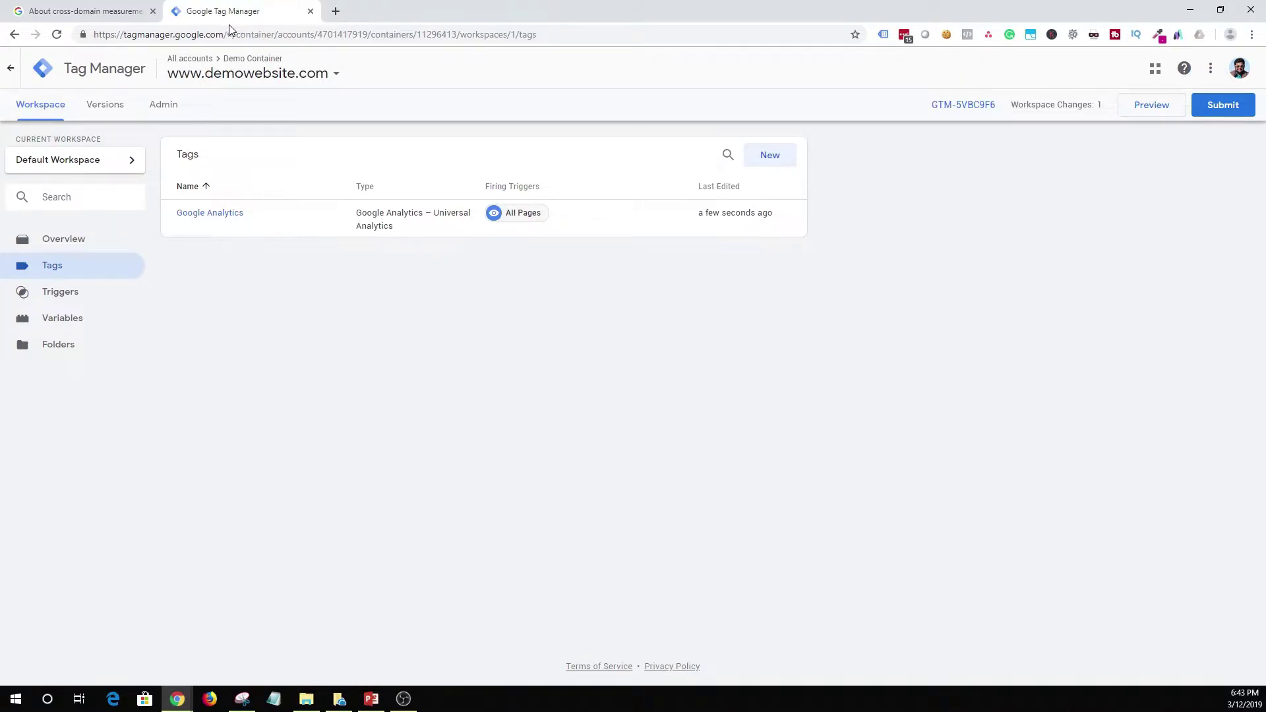
click(213, 217)
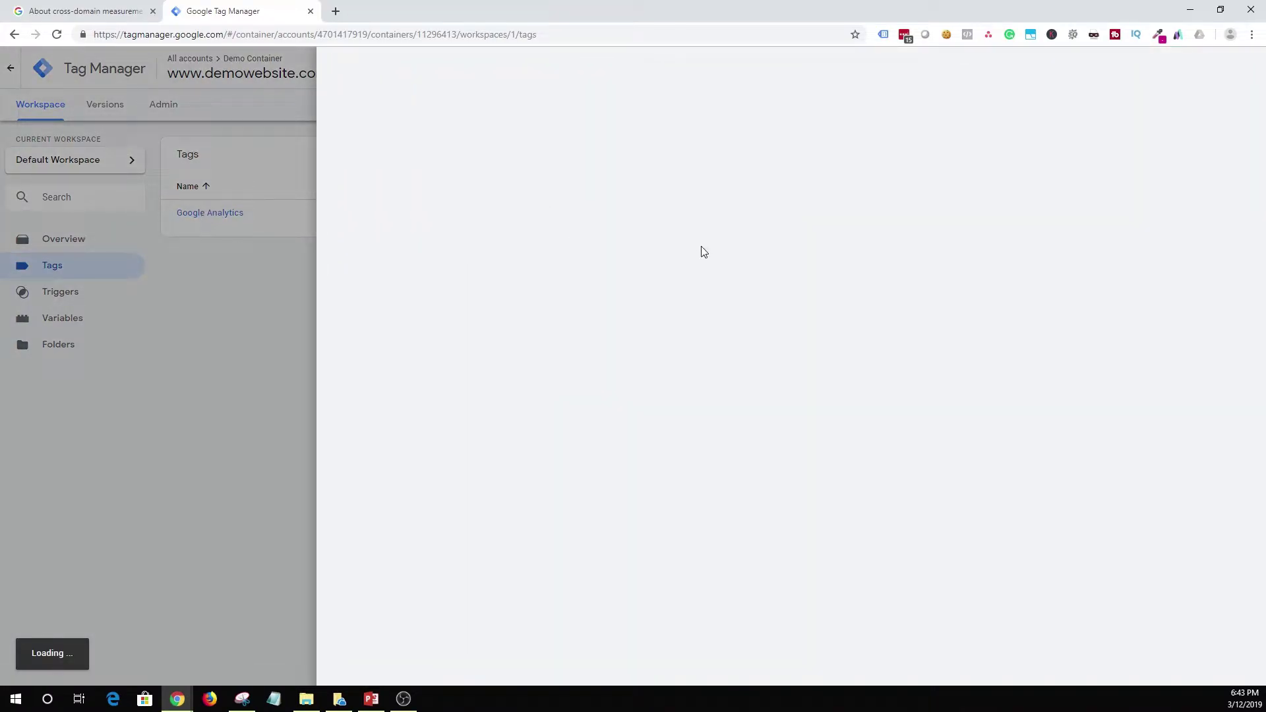
mouse_move(677, 328)
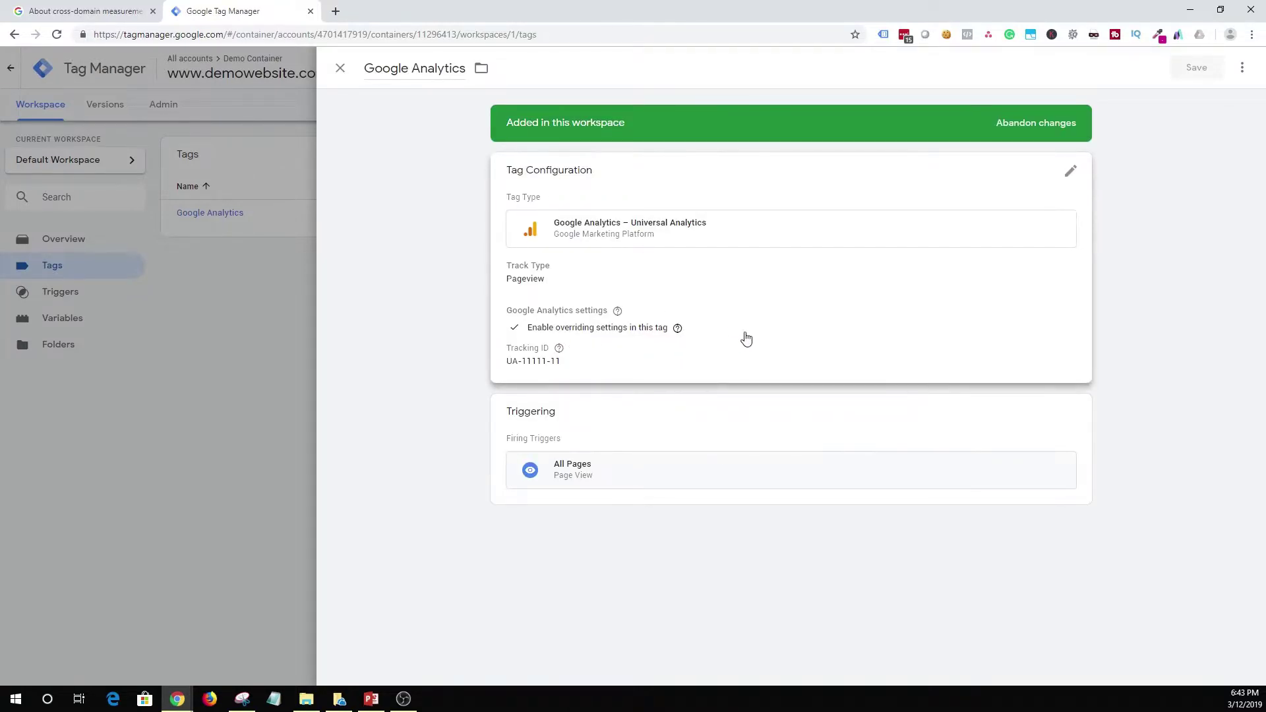
click(573, 327)
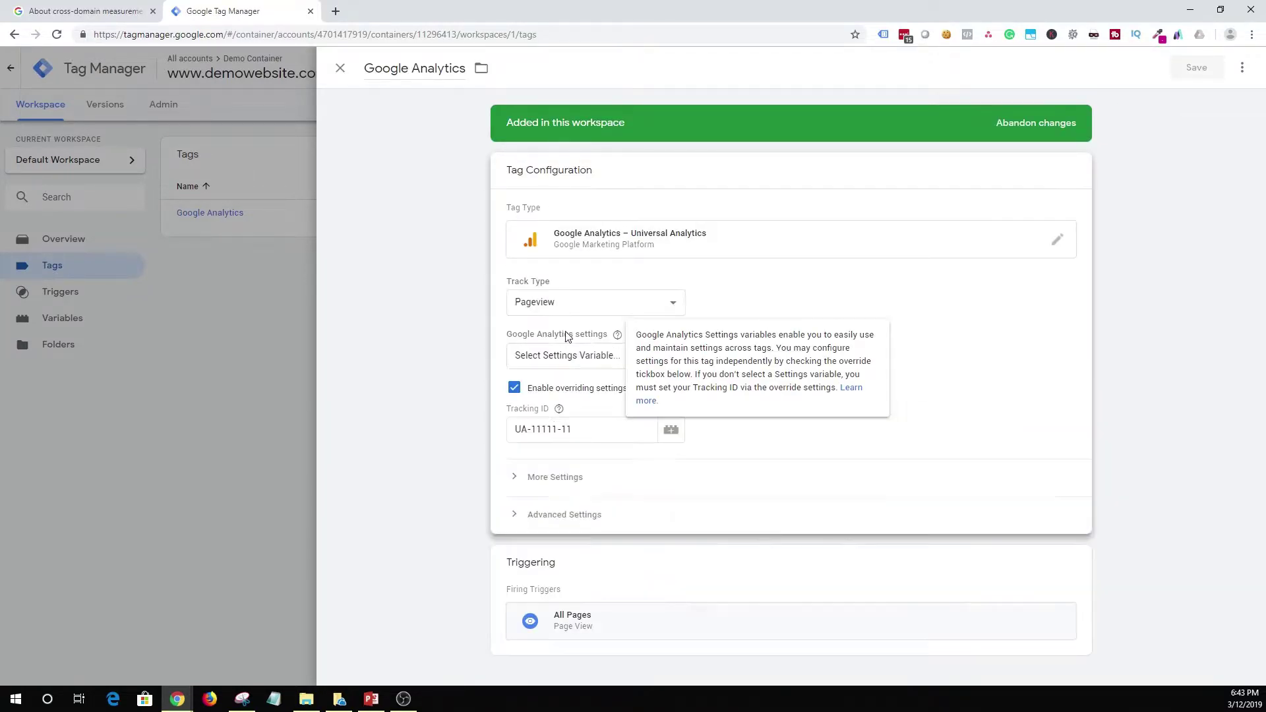
mouse_move(535, 399)
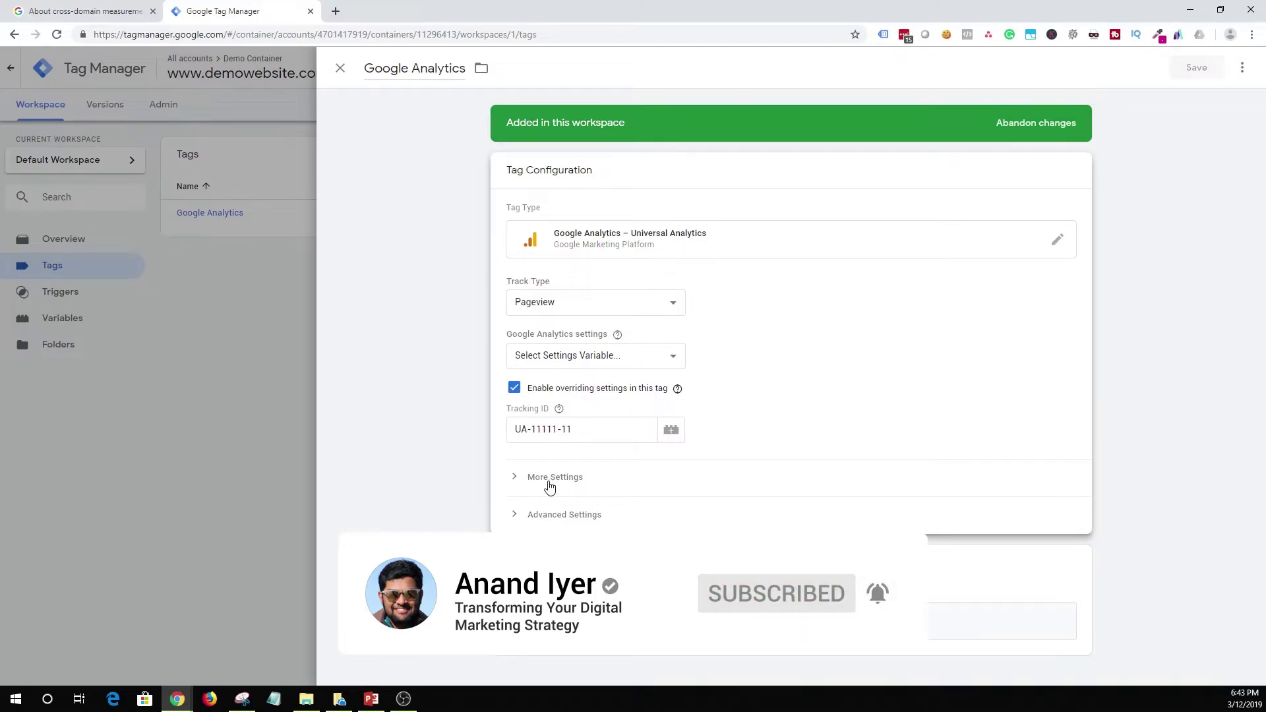
Under the tag's More Settings, add the field to set allowLinker with the value true.
click(550, 484)
scroll(740, 445, down, 4)
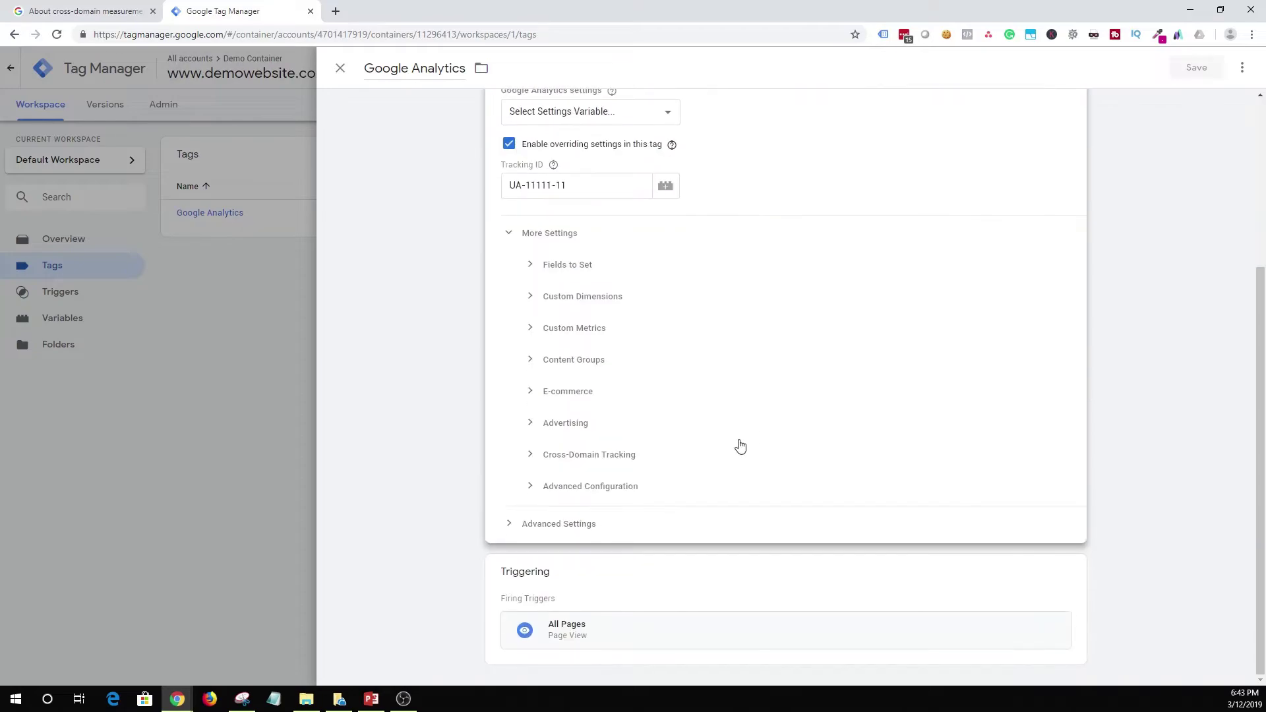
click(567, 267)
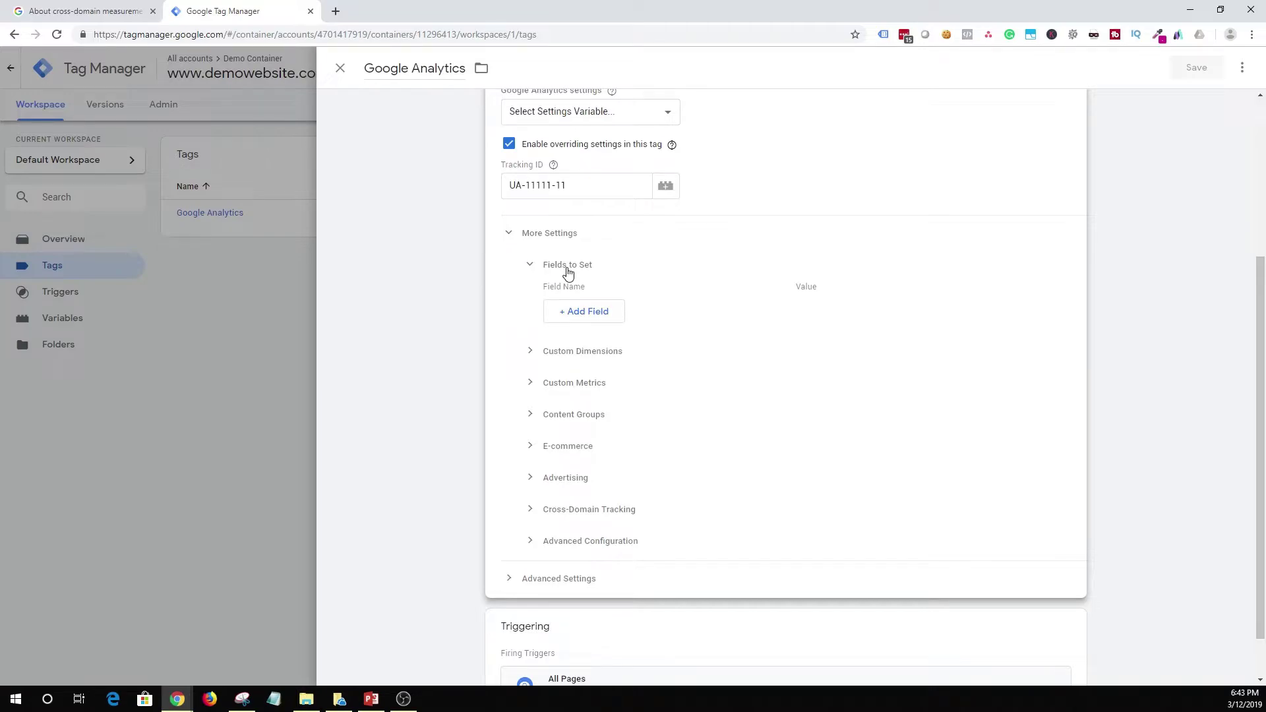
click(589, 312)
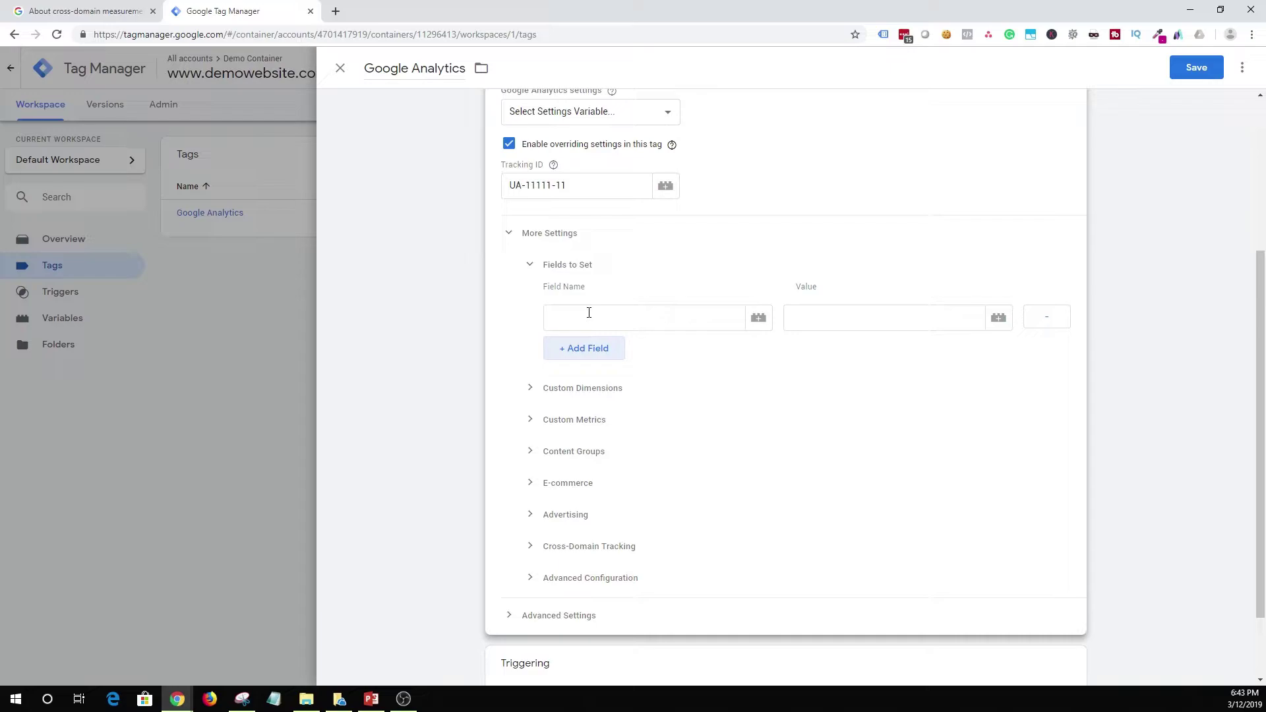
click(589, 314)
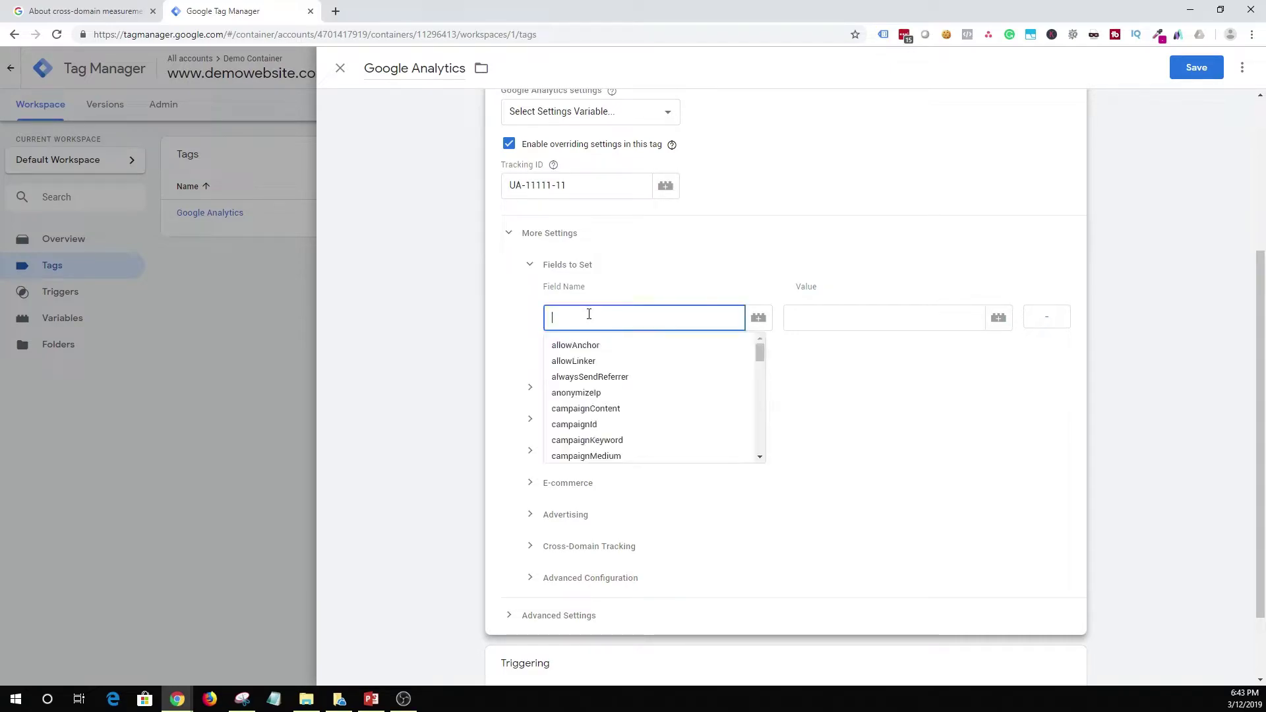
click(590, 362)
click(883, 330)
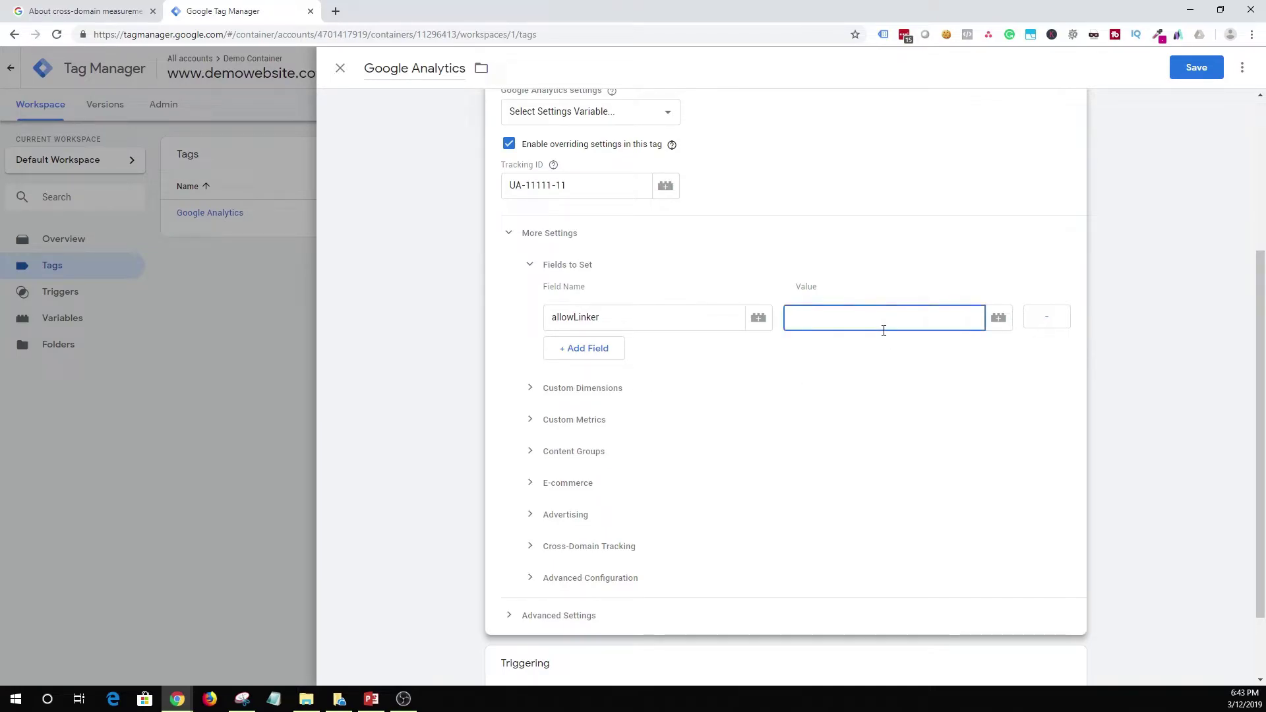
text(true)
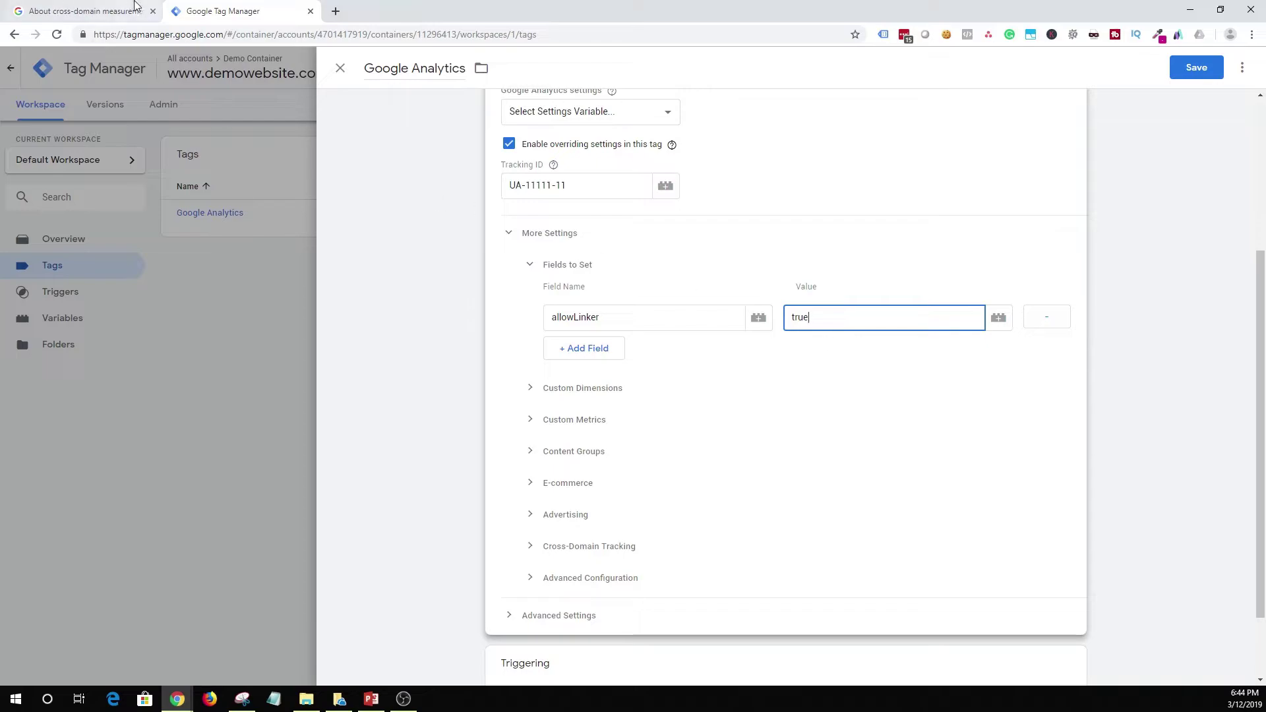
Add a second field to set, cookieDomain, with the value auto.
click(83, 12)
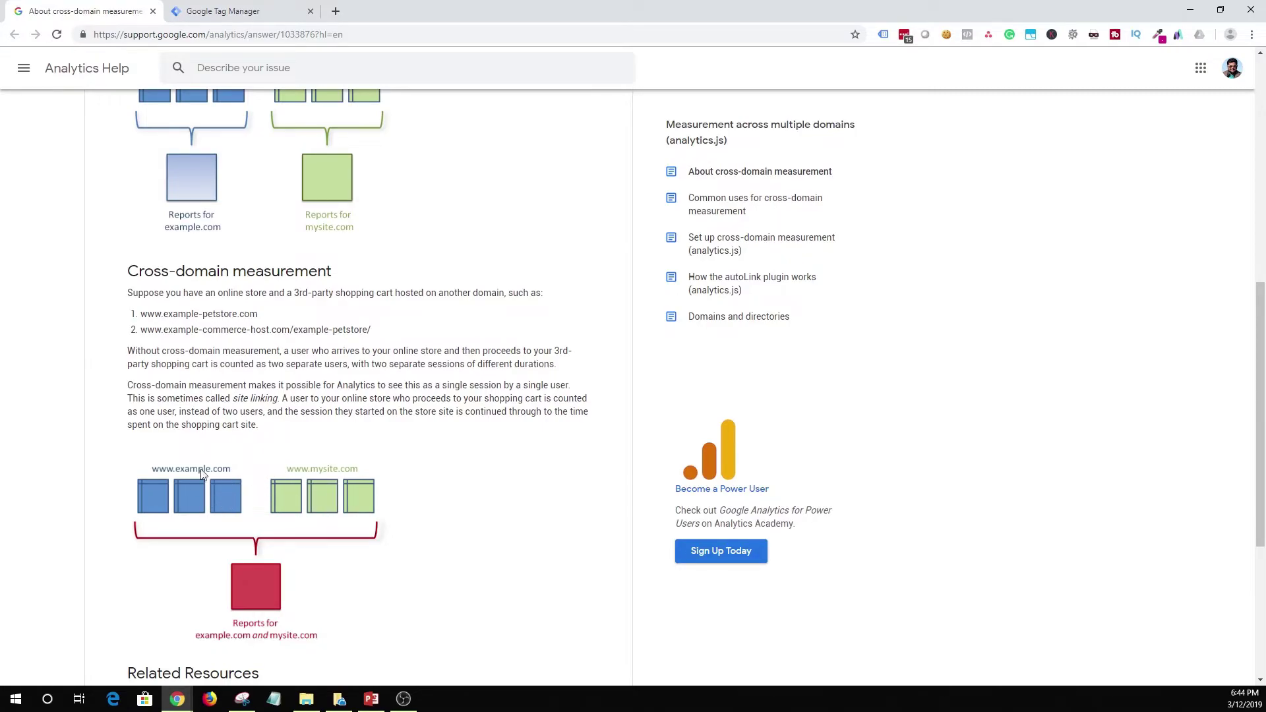
click(273, 10)
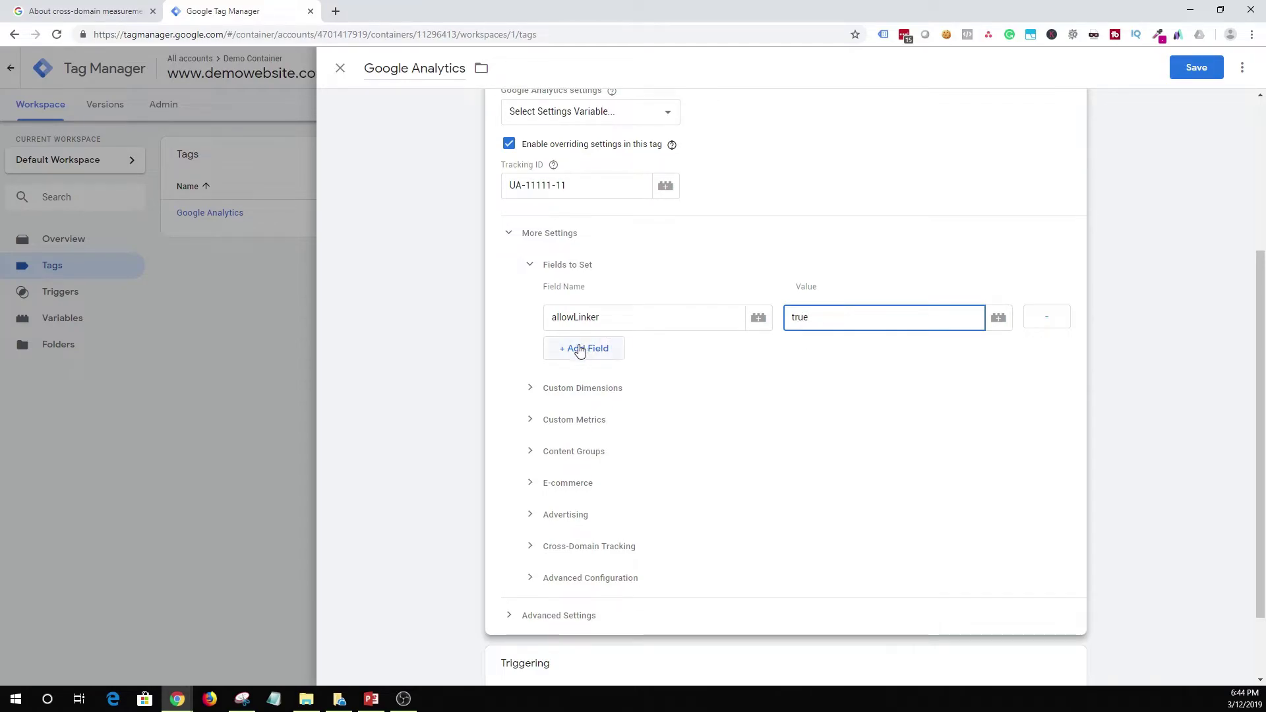
key(alt+Tab)
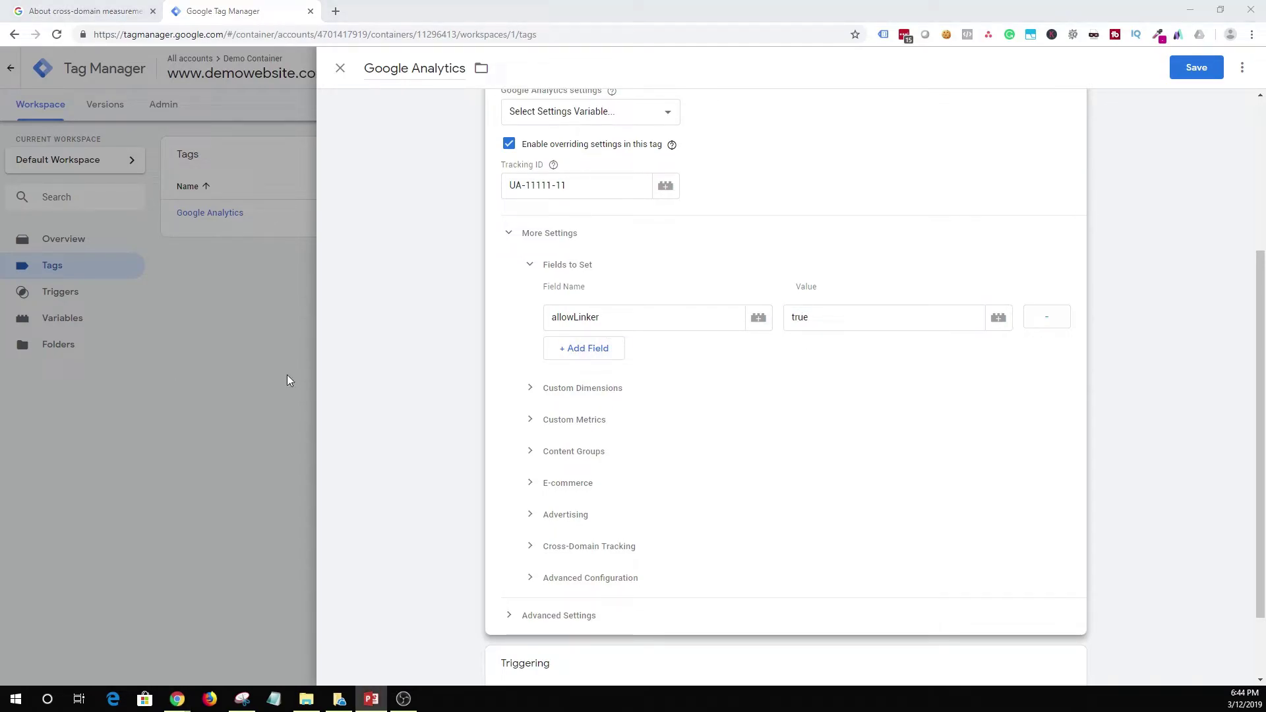
click(591, 347)
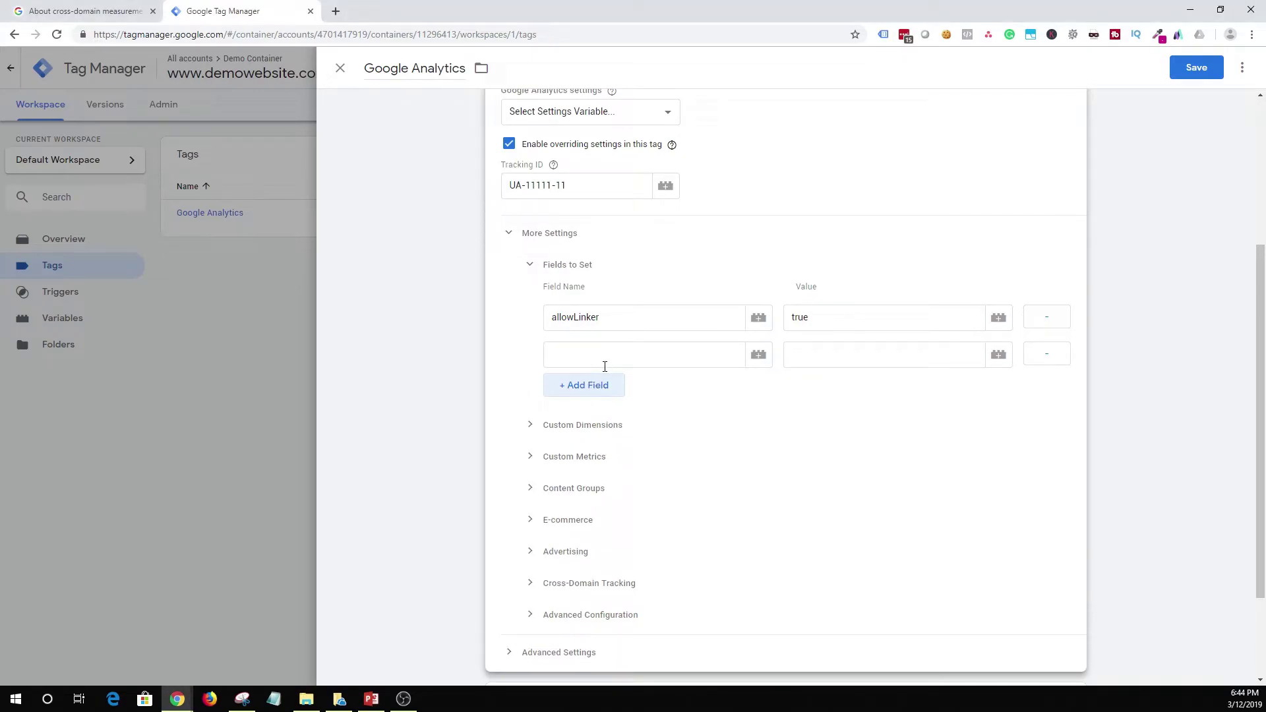
click(607, 359)
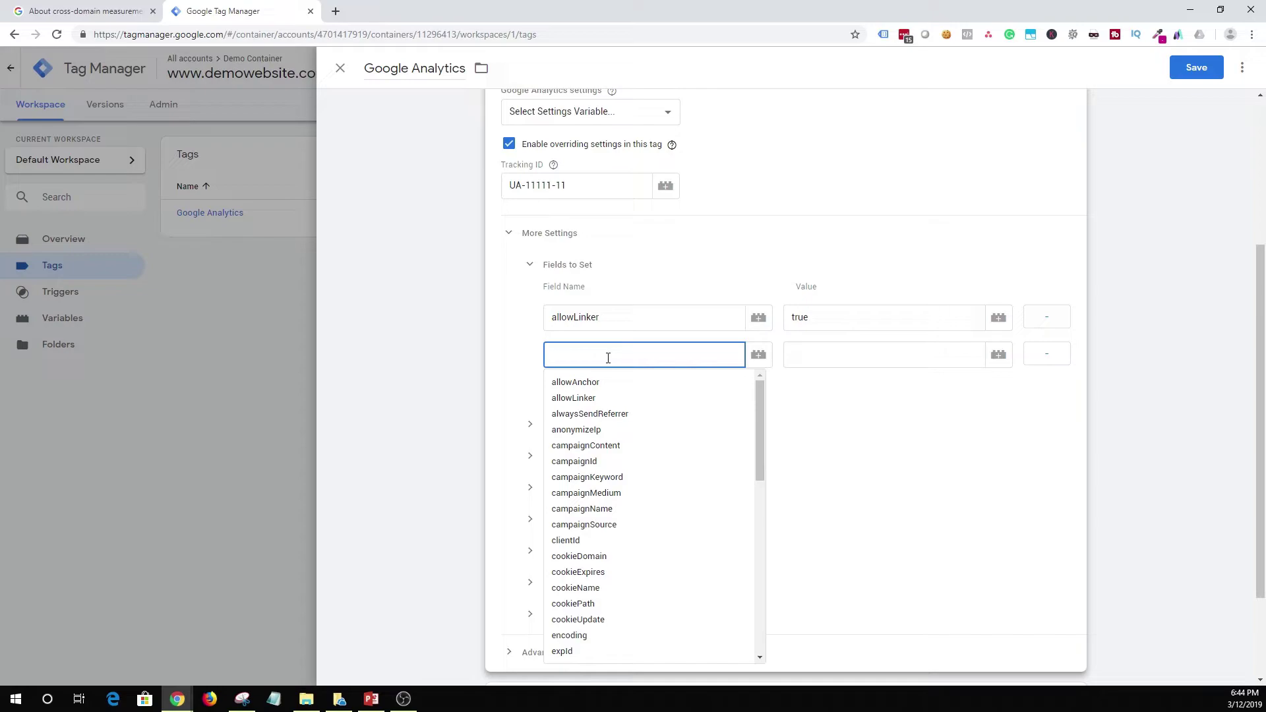
text(cook)
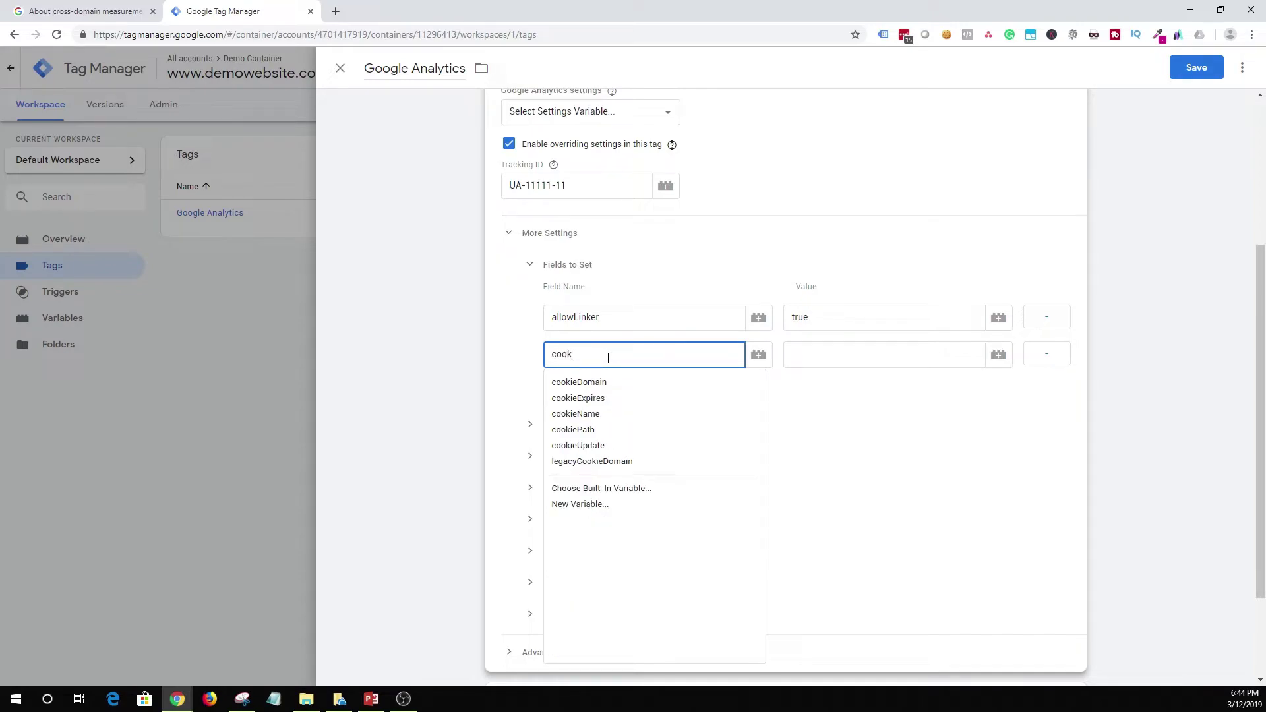
click(606, 384)
click(824, 358)
text(auto)
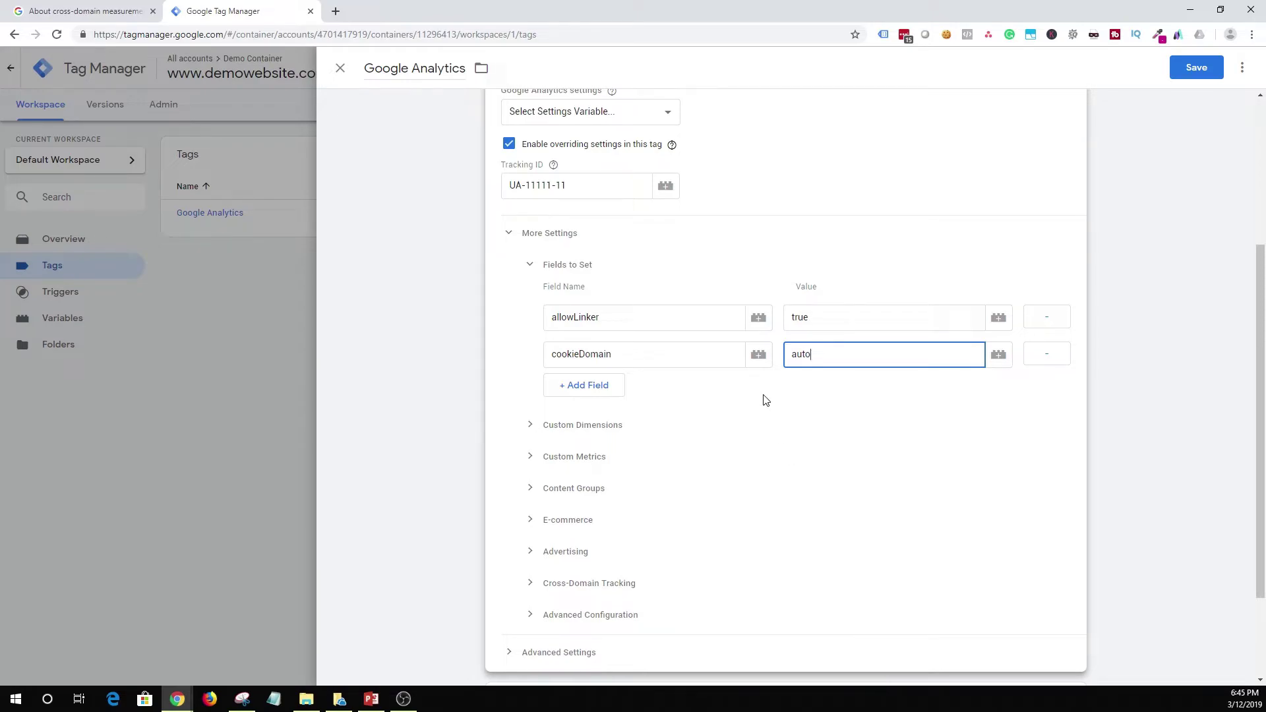
Expand the tag's Cross-Domain Tracking settings and enter example.com as the first auto link domain.
click(85, 12)
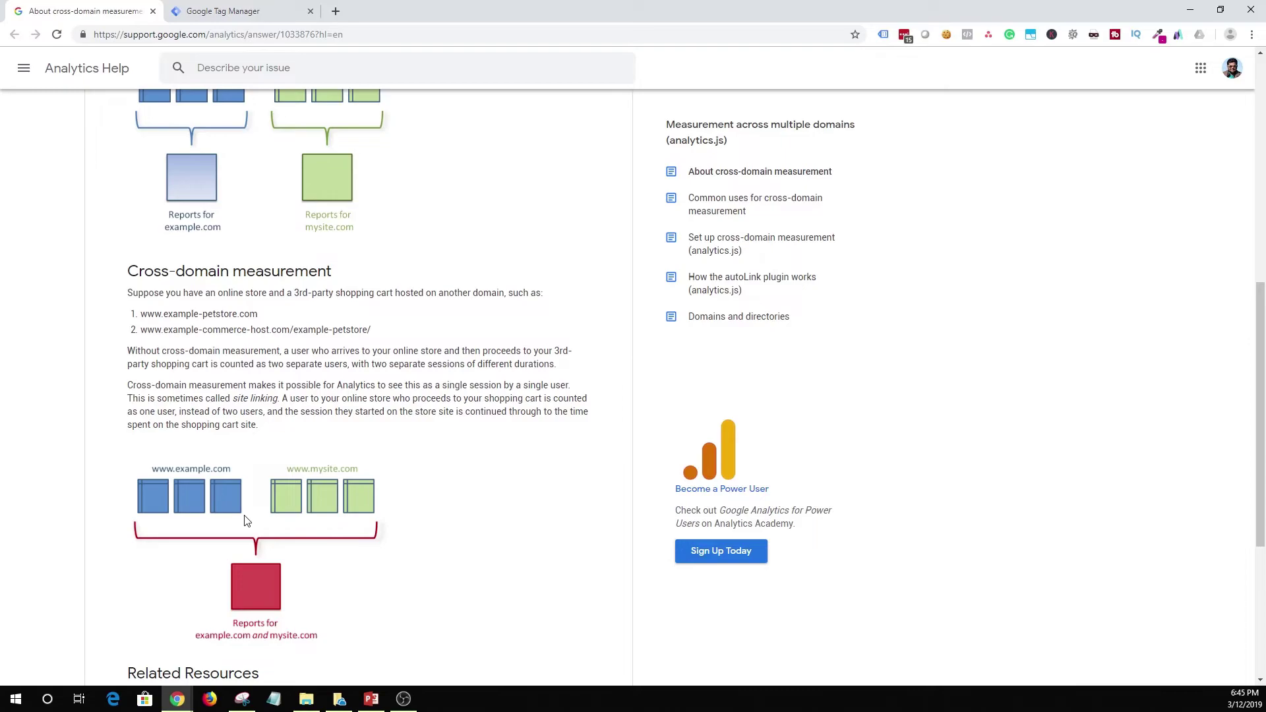
click(232, 11)
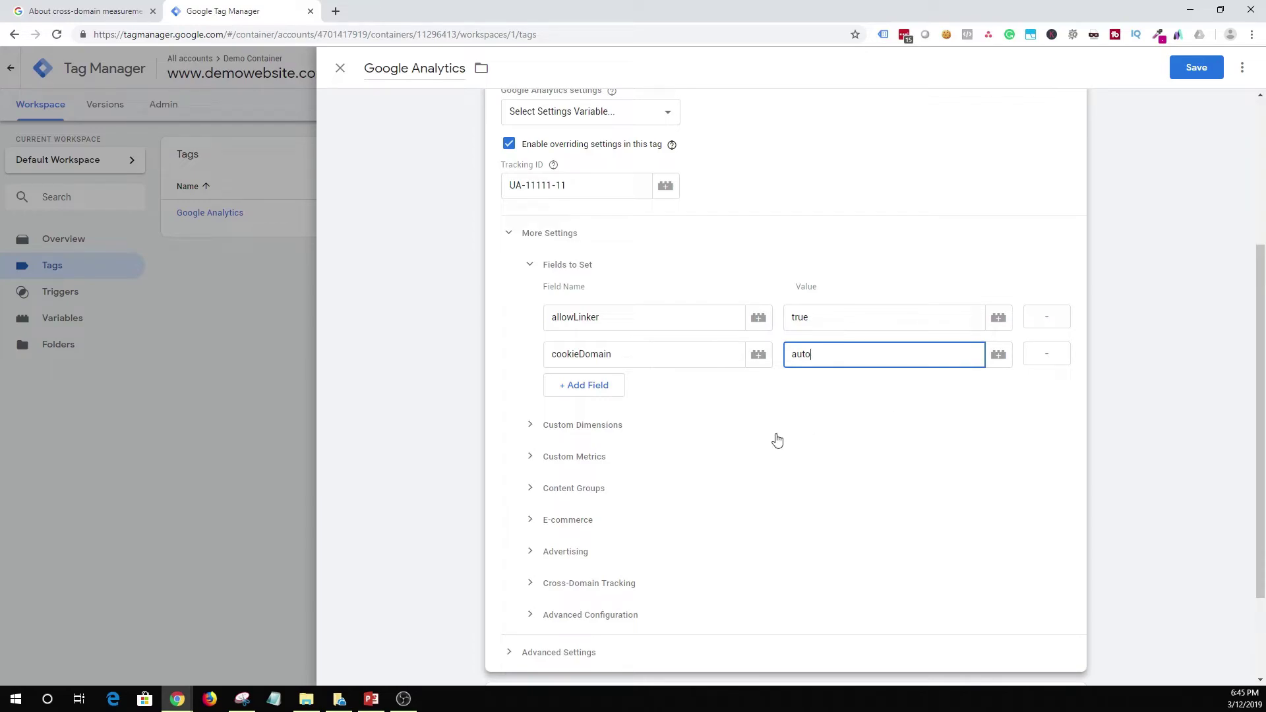
key(alt+Tab)
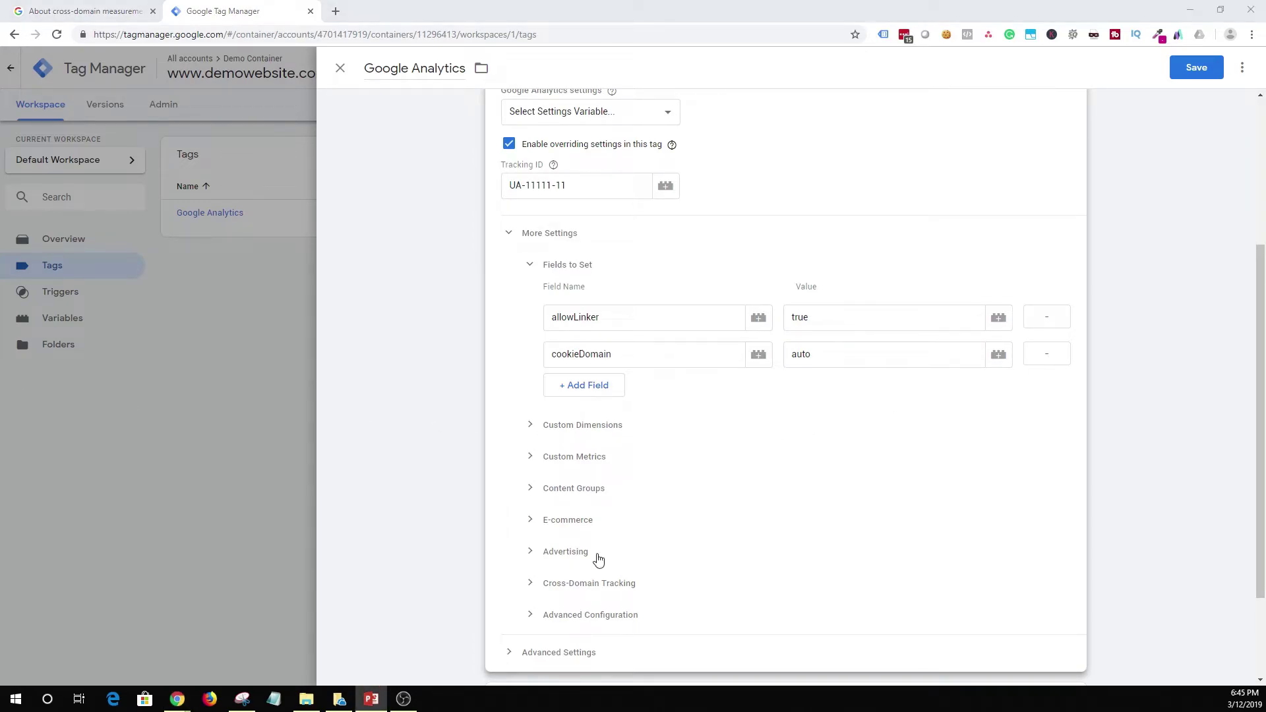
click(590, 584)
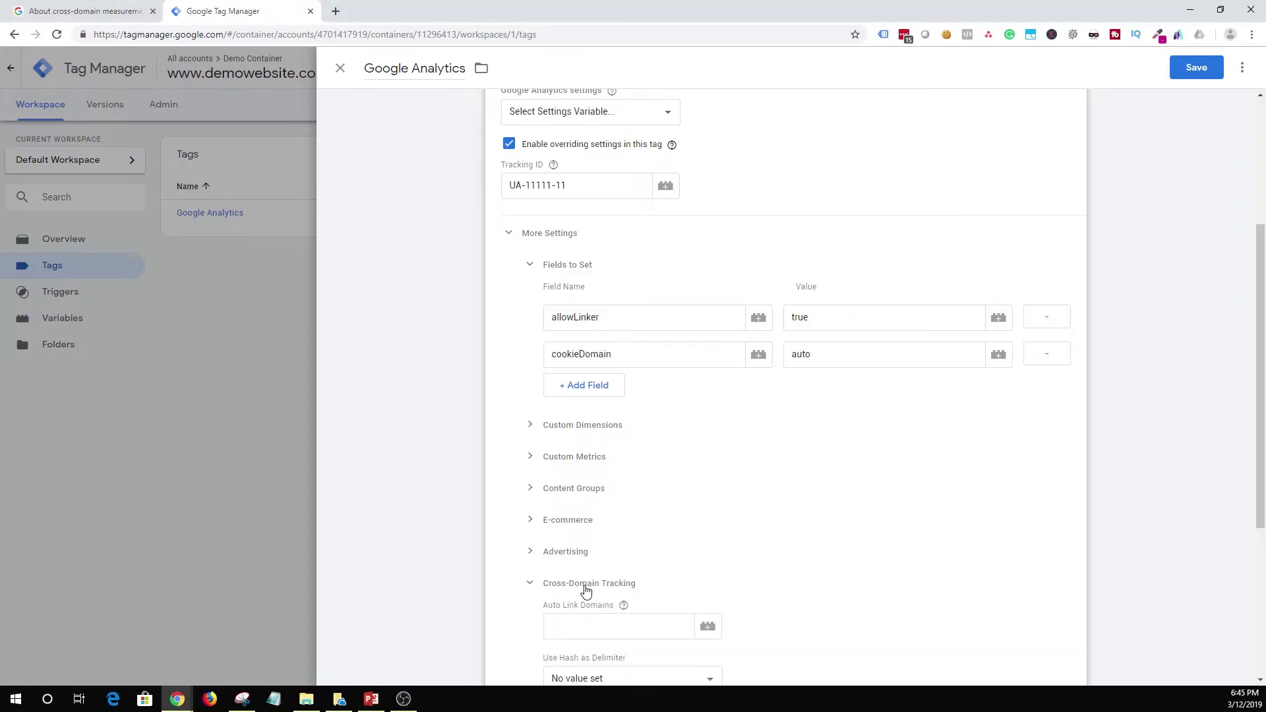
scroll(737, 560, down, 5)
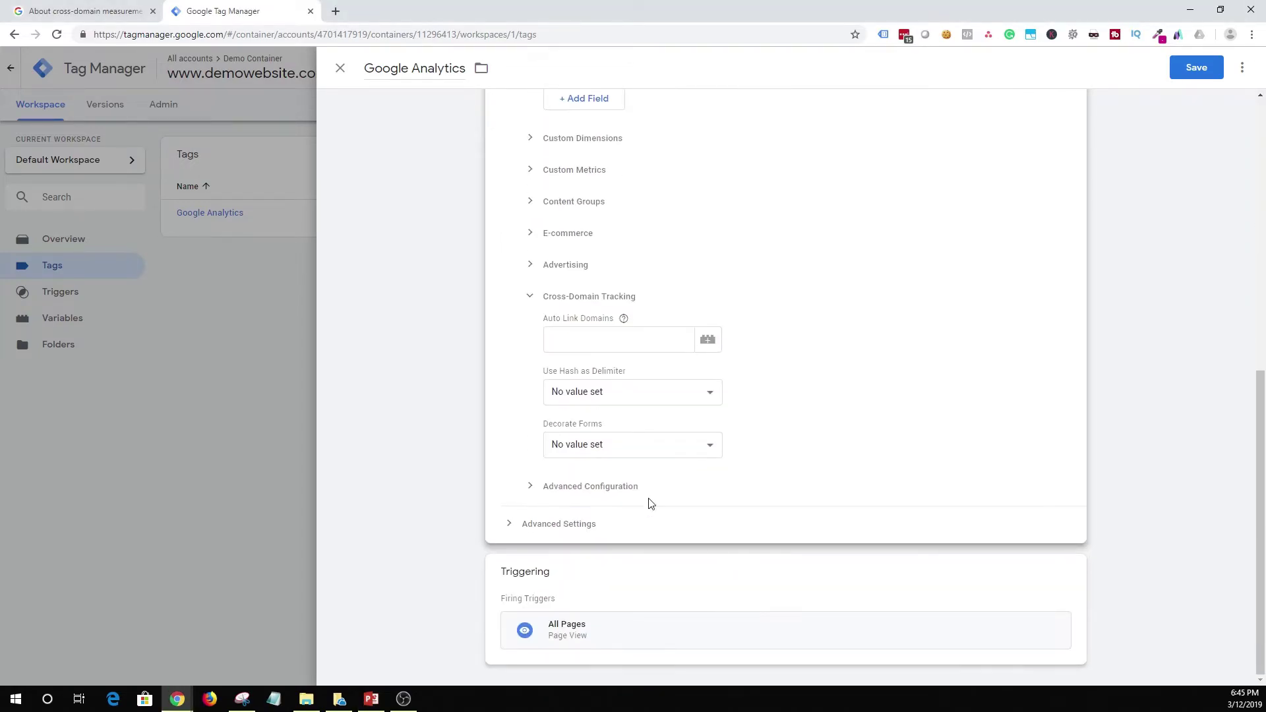
click(572, 333)
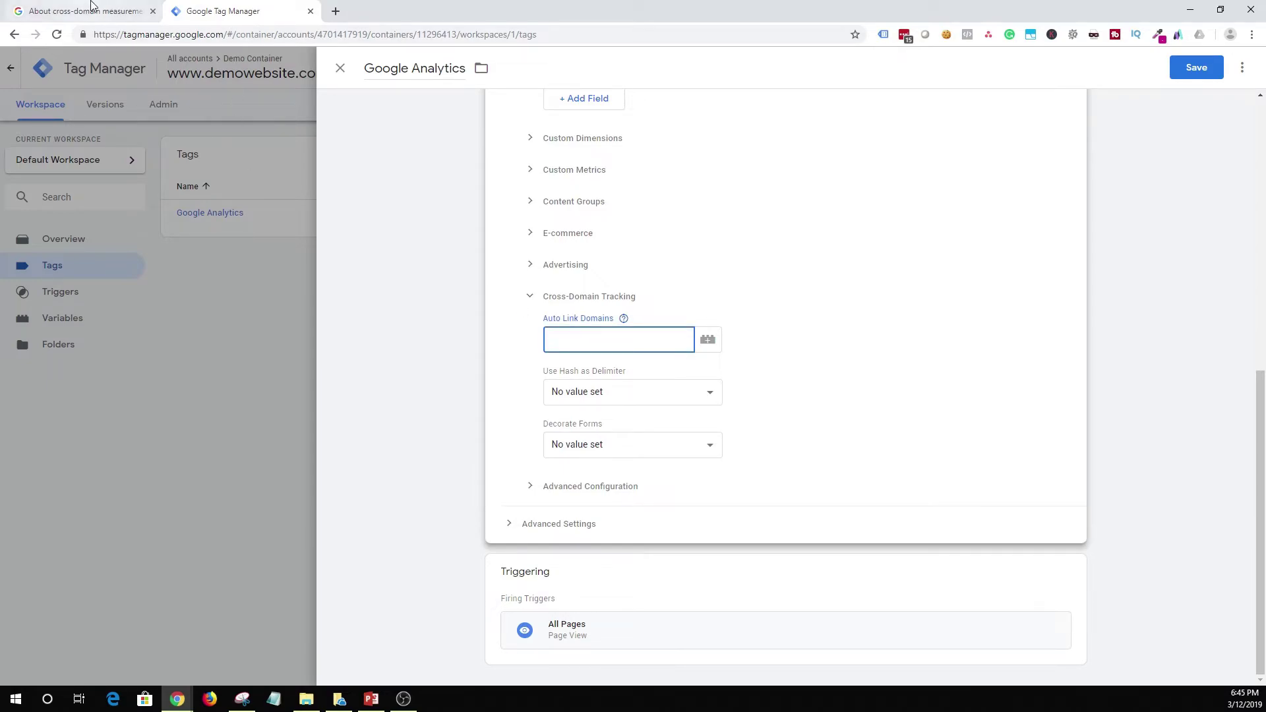
click(86, 11)
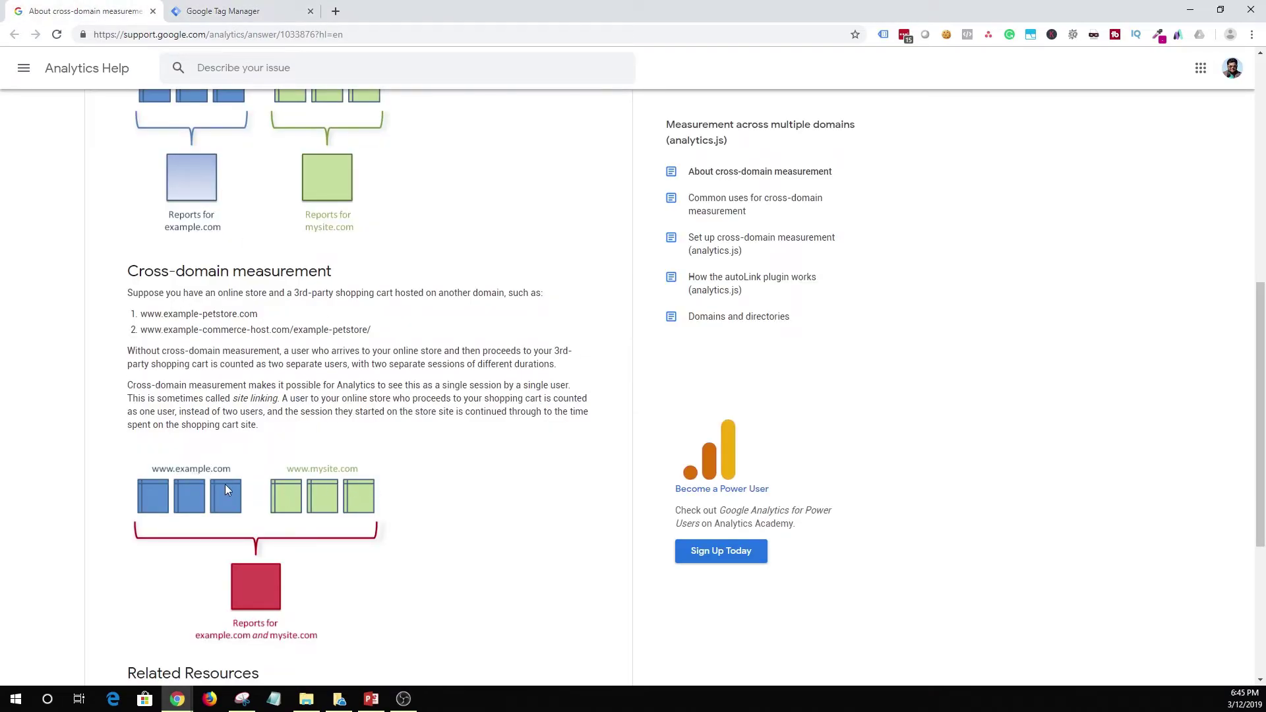
click(226, 17)
text(example.com)
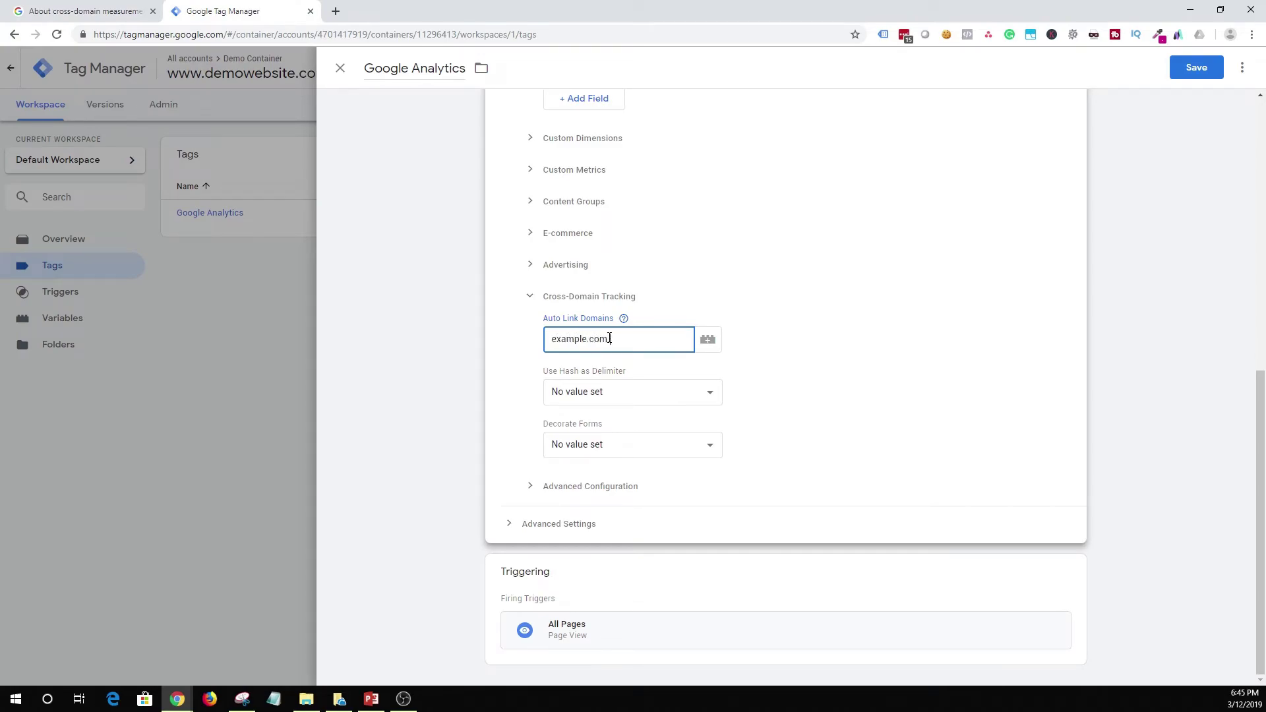
Append mysite.com after a comma as the second domain in Auto Link Domains.
text(,mysite.com)
click(610, 339)
key(shift+Right)
key(shift+Right)
key(shift+Right)
key(shift+Right)
key(BackSpace)
drag(647, 346, 610, 337)
key(BackSpace)
text(mysite.com)
click(947, 367)
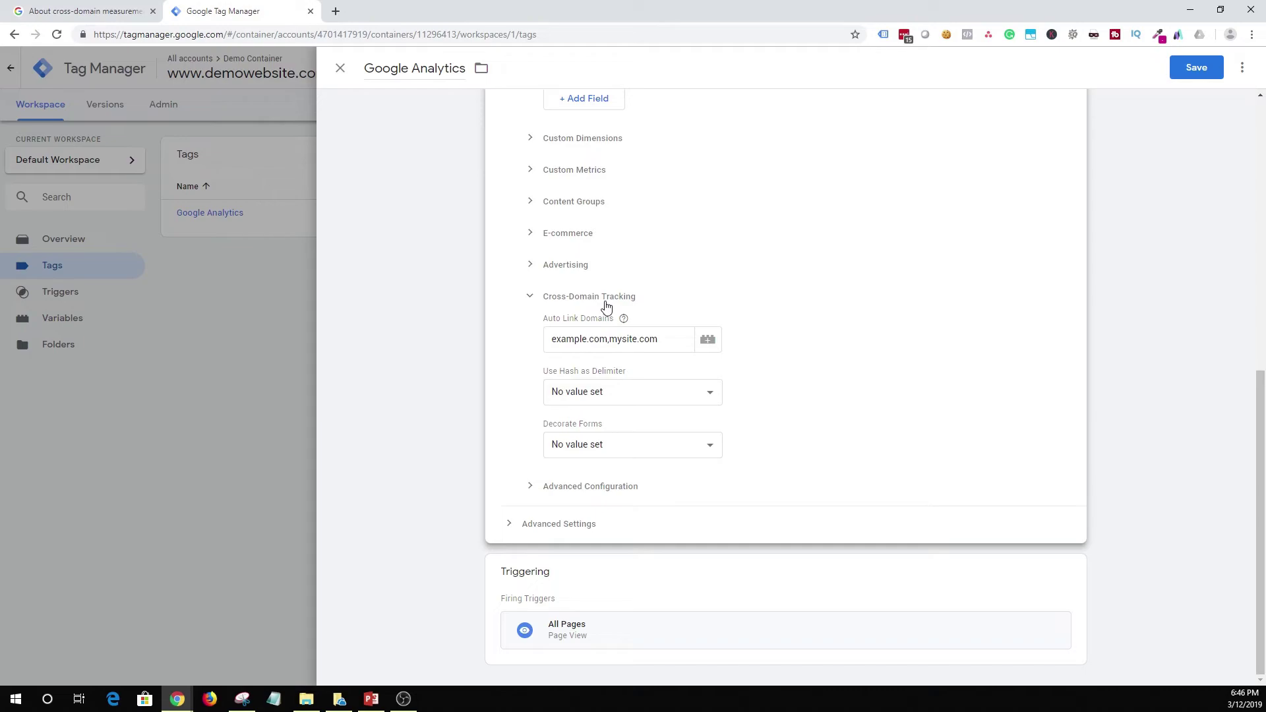
Review the tag's fields to set and auto link domains, and save the Google Analytics tag.
scroll(648, 377, up, 8)
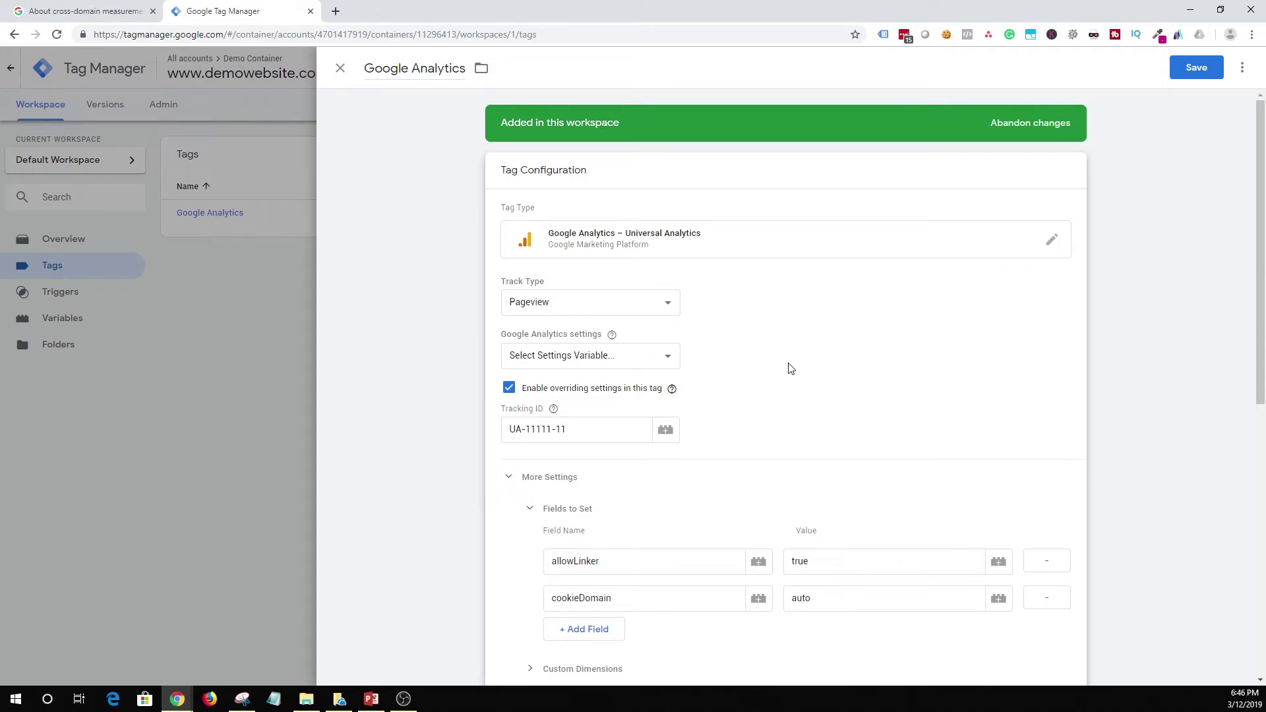
scroll(784, 372, down, 5)
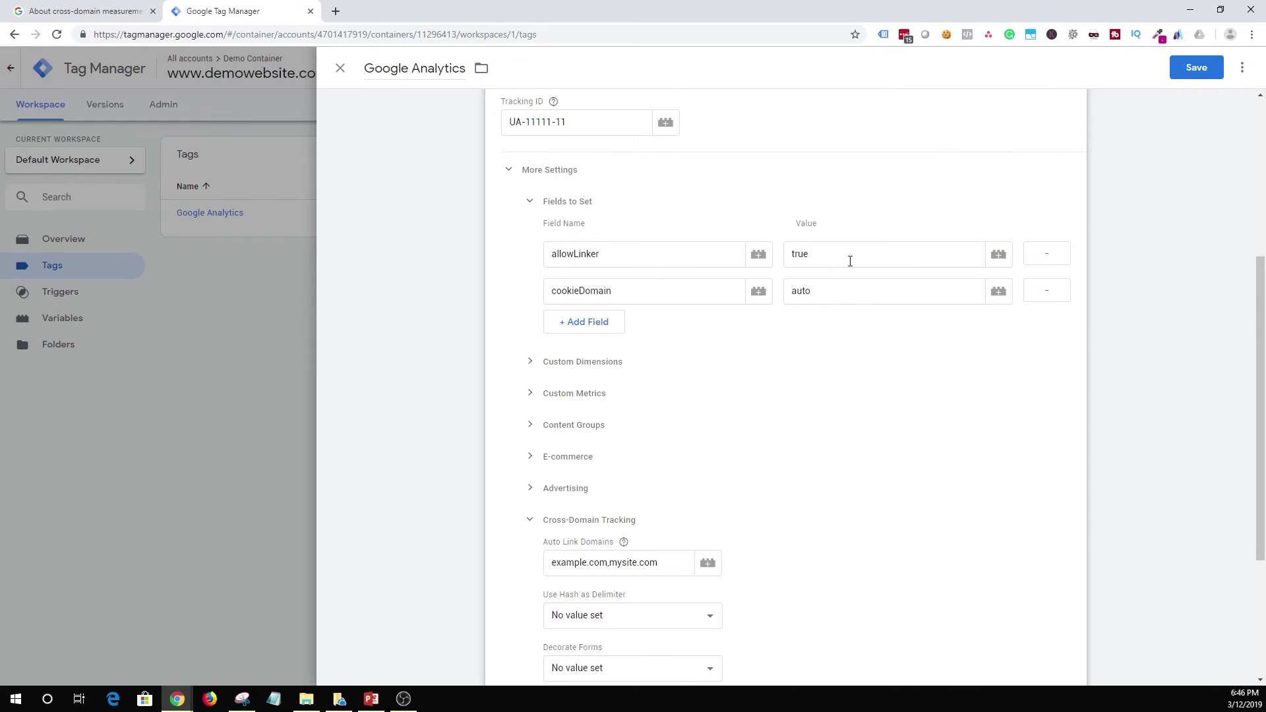
scroll(936, 318, down, 3)
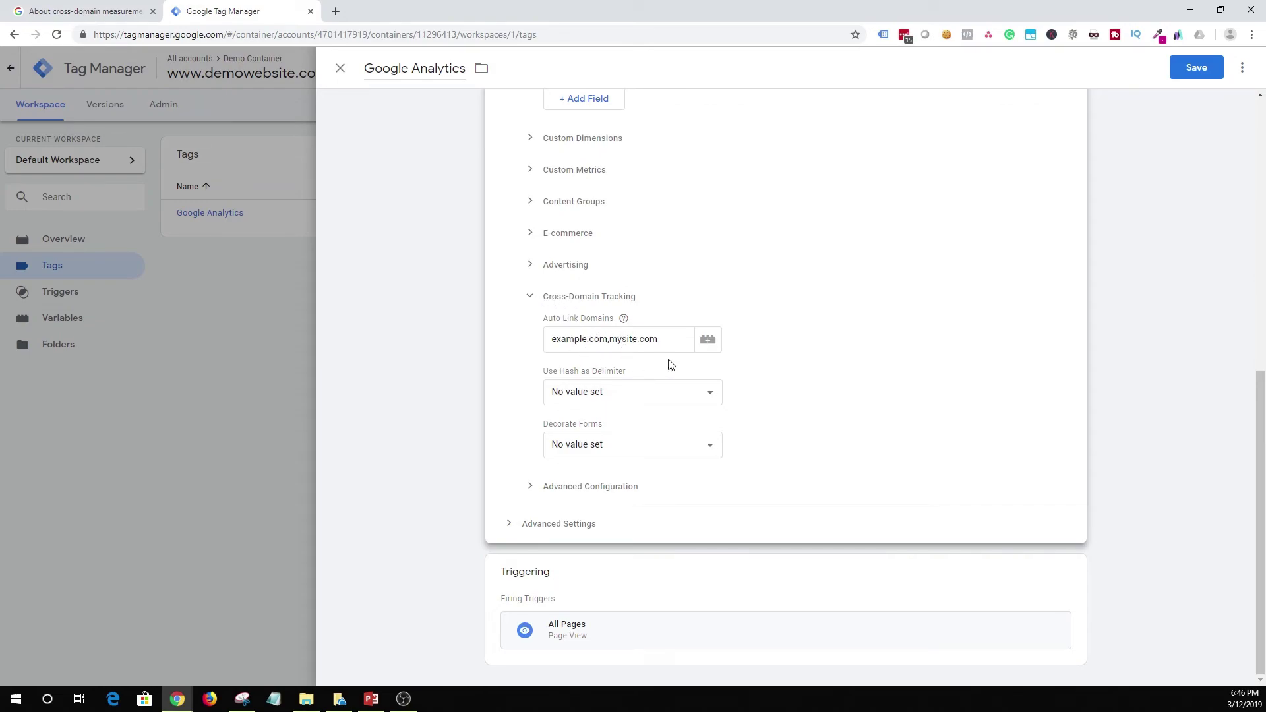
click(1195, 69)
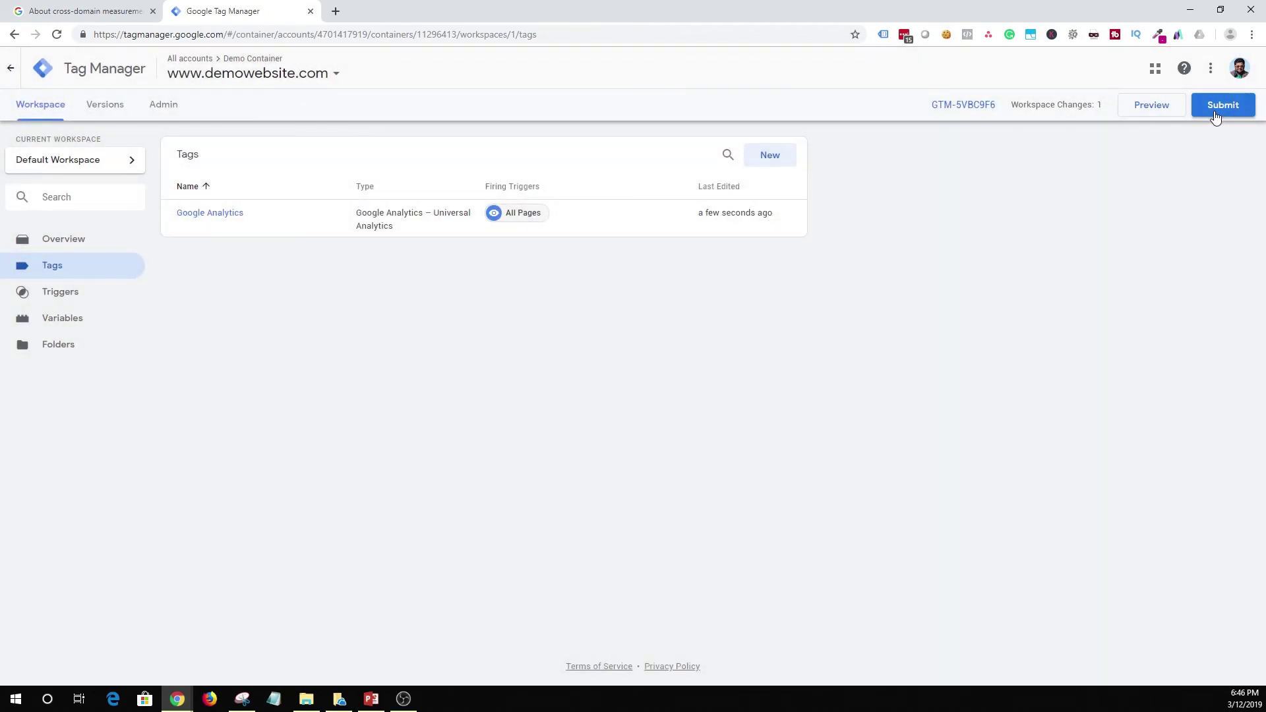
Submit the workspace changes and publish them to the Live environment as a new version without a name or description.
click(1217, 115)
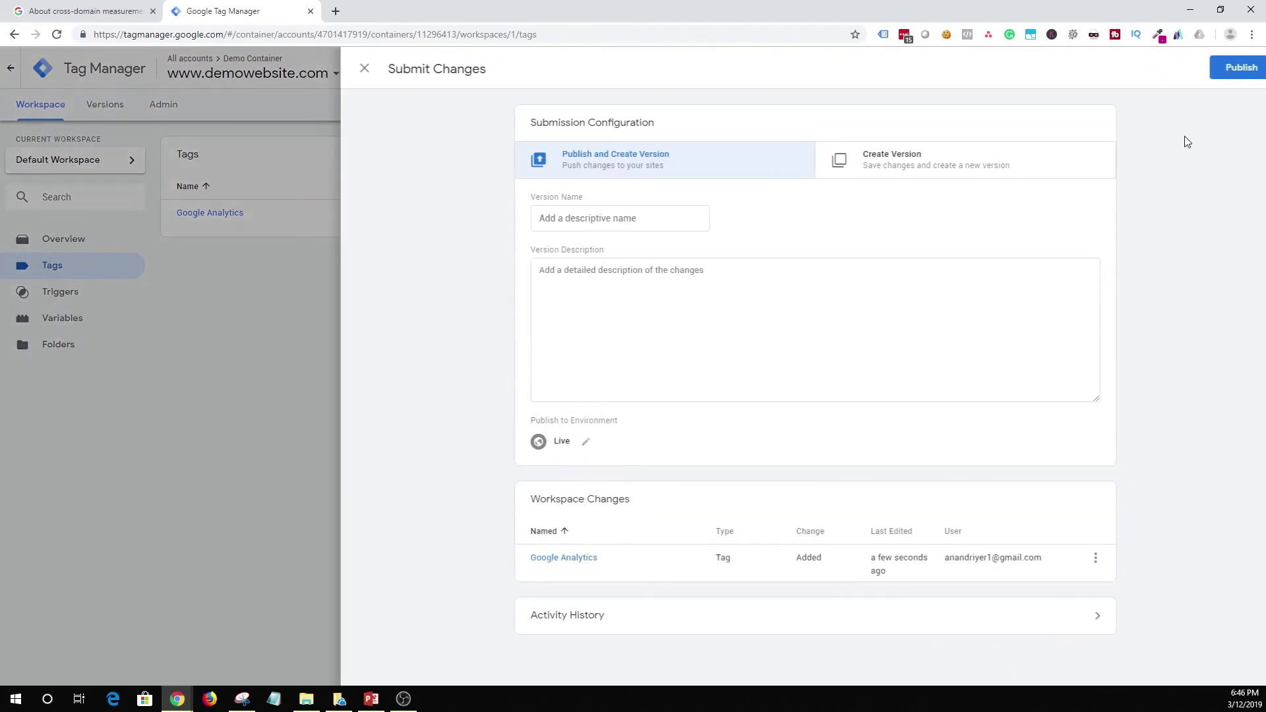
click(1210, 72)
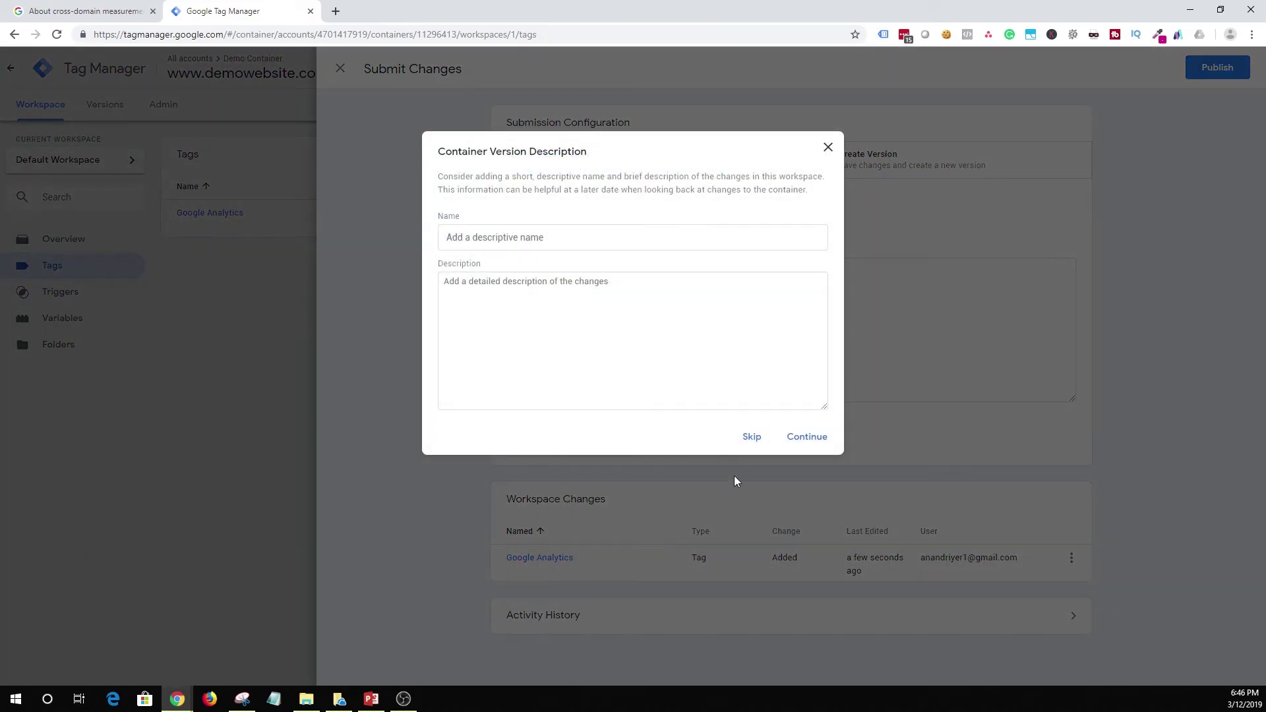
click(805, 437)
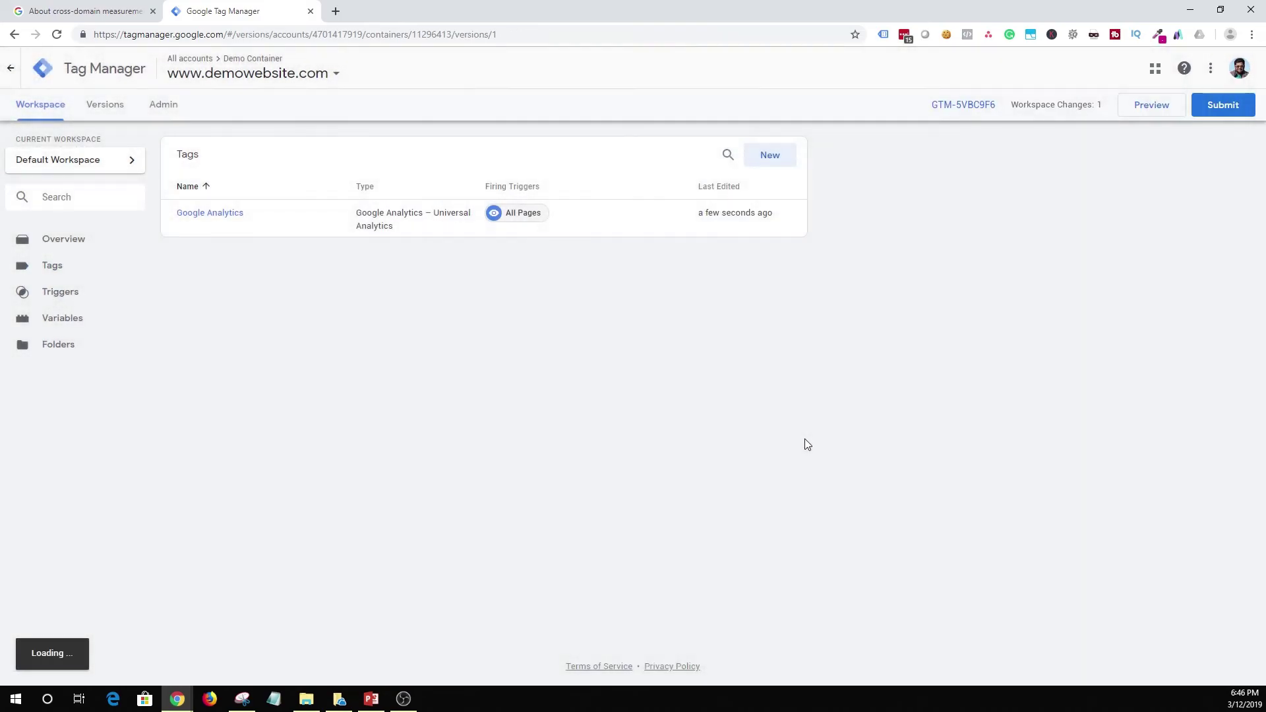